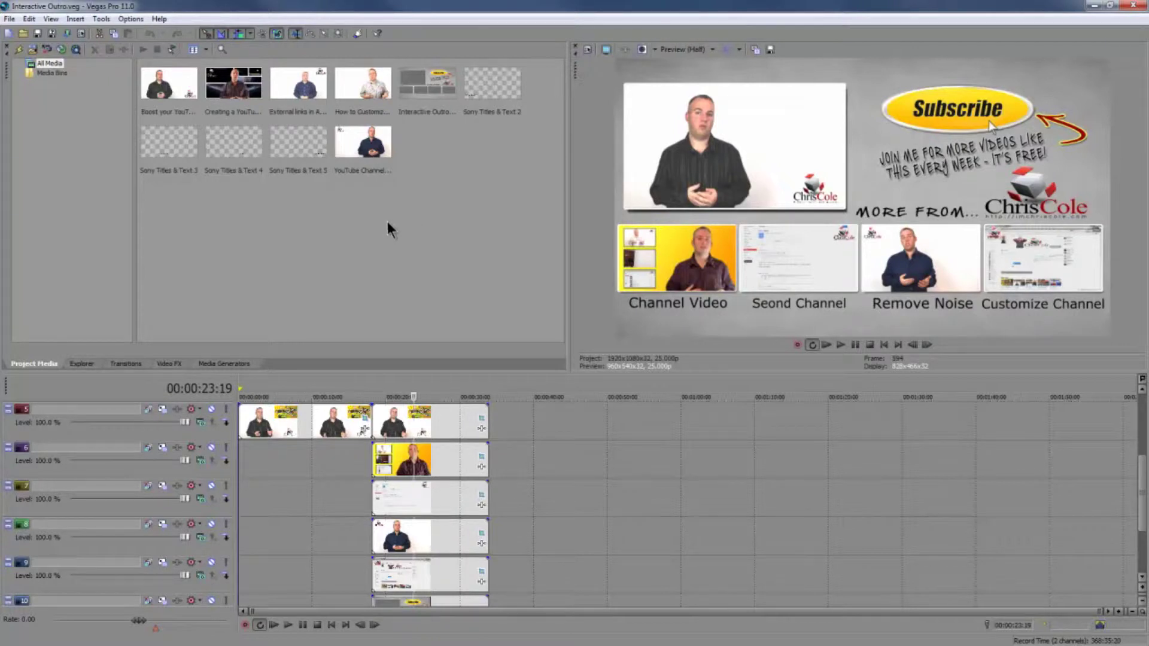
Create a new project at 1920x1080 and 25 fps with progressive scan.
click(9, 19)
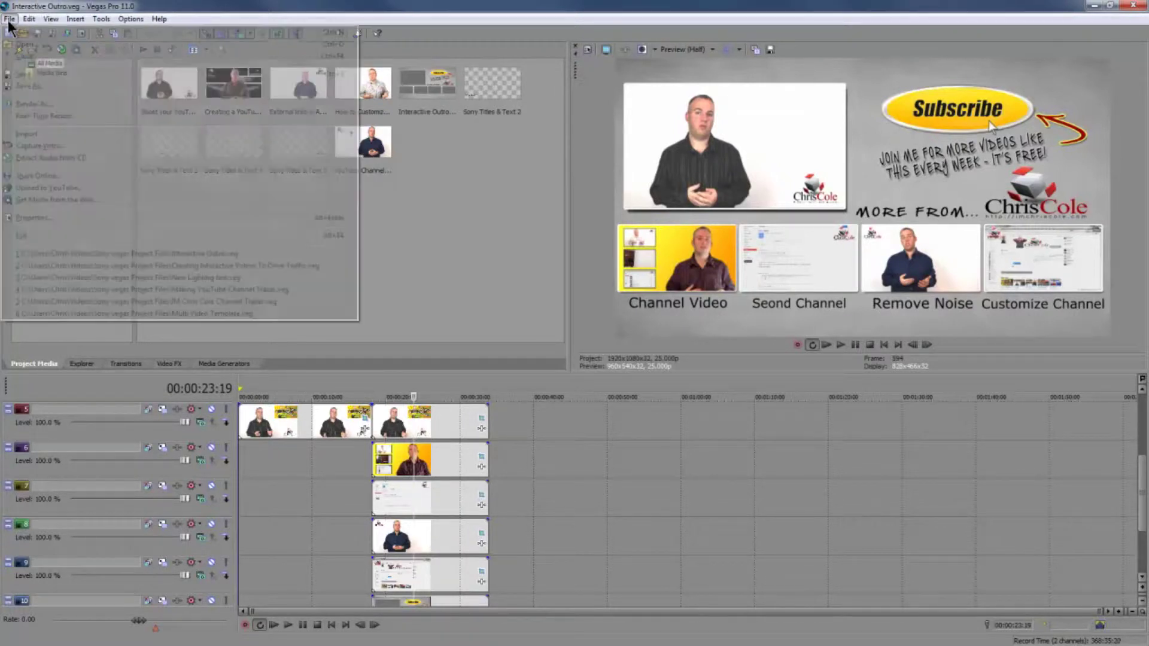
click(28, 33)
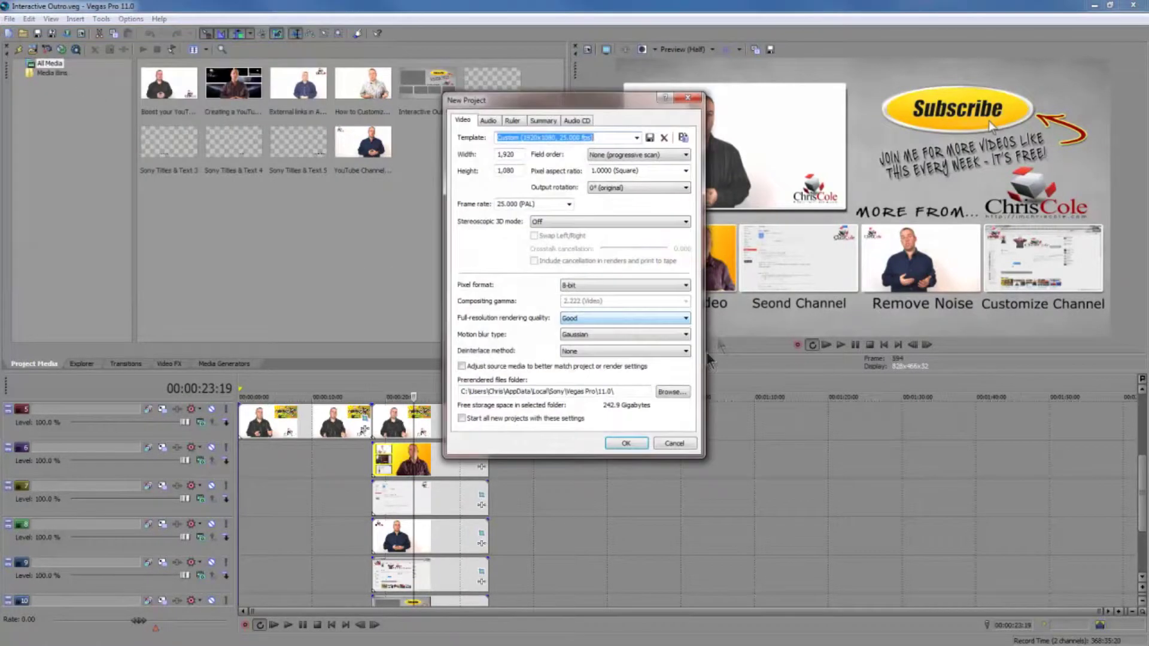
click(626, 443)
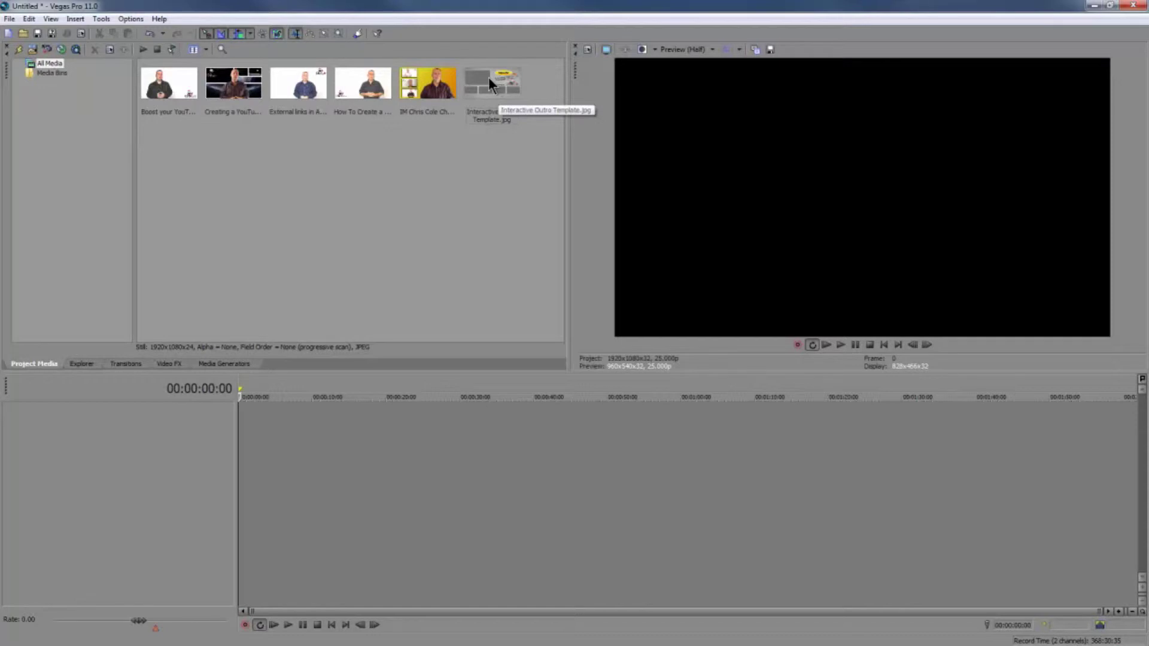
Add Interactive Outro Template.jpg to the start of the timeline and extend it to about 1:45.
drag(487, 77, 1010, 419)
click(364, 396)
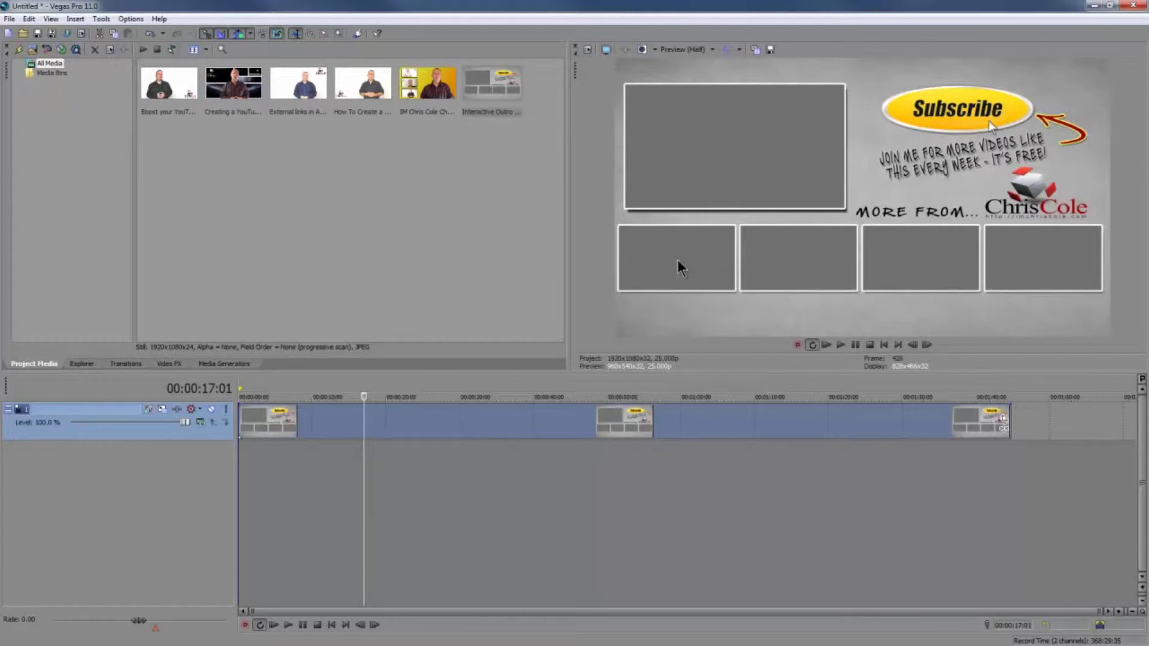
click(264, 487)
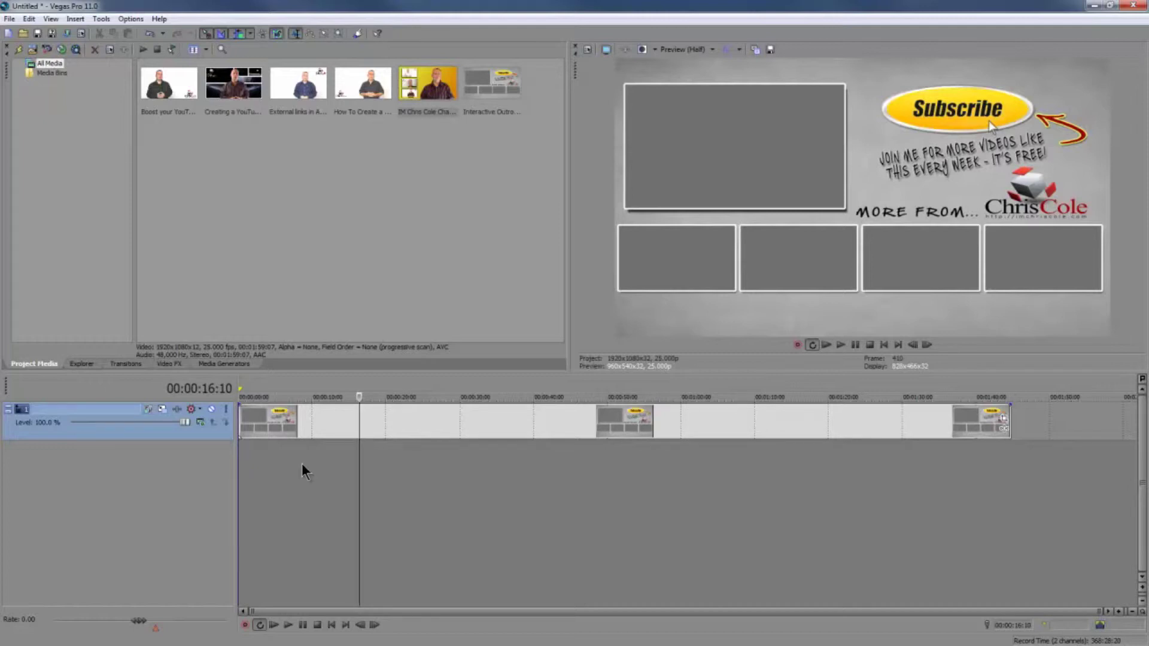
Insert five video tracks above the template track and place the five video clips on them.
right_click(219, 429)
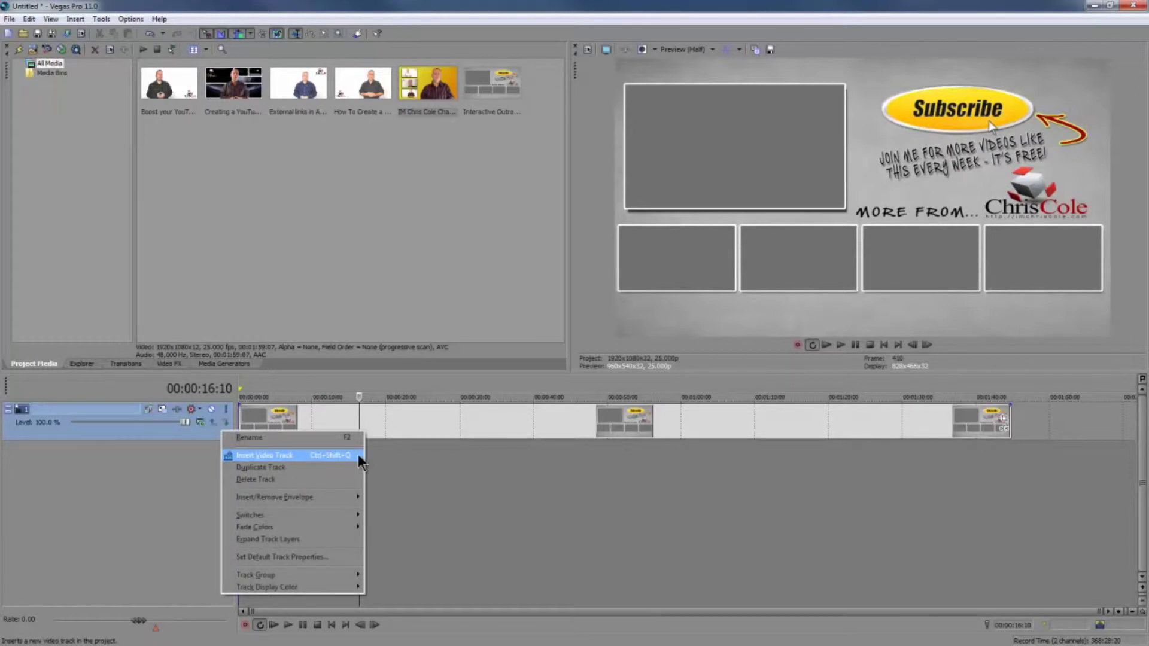
click(406, 464)
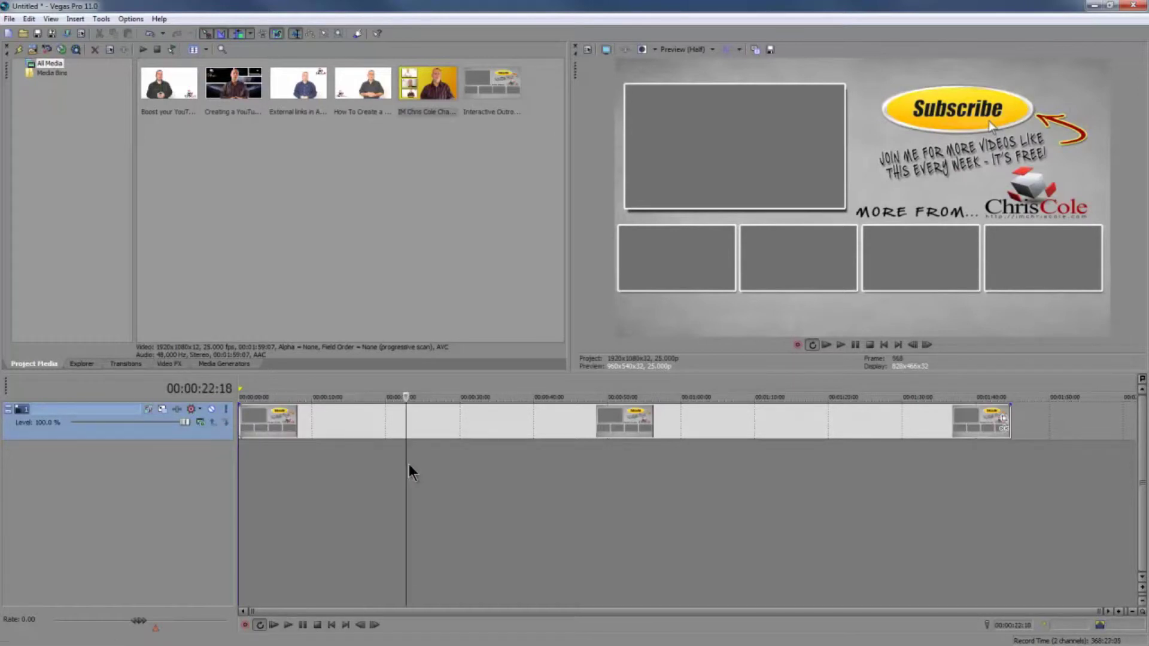
key(ctrl+shift+q)
key(ctrl+shift+q)
key(ctrl+shift+q)
key(ctrl+shift+q)
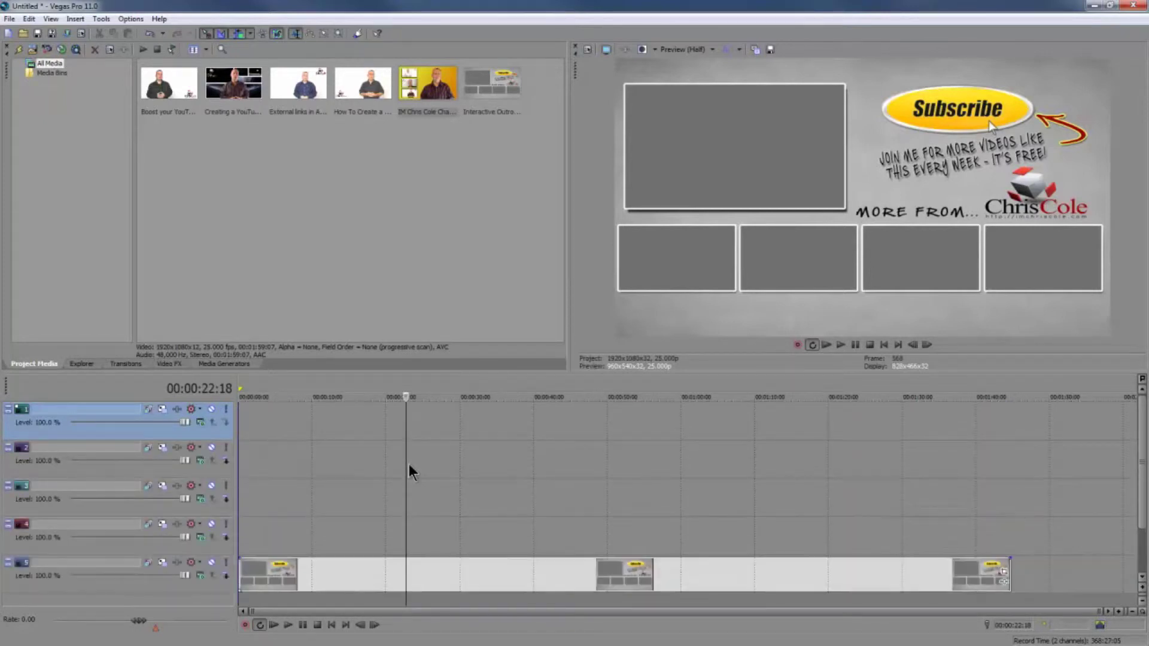
key(ctrl+shift+q)
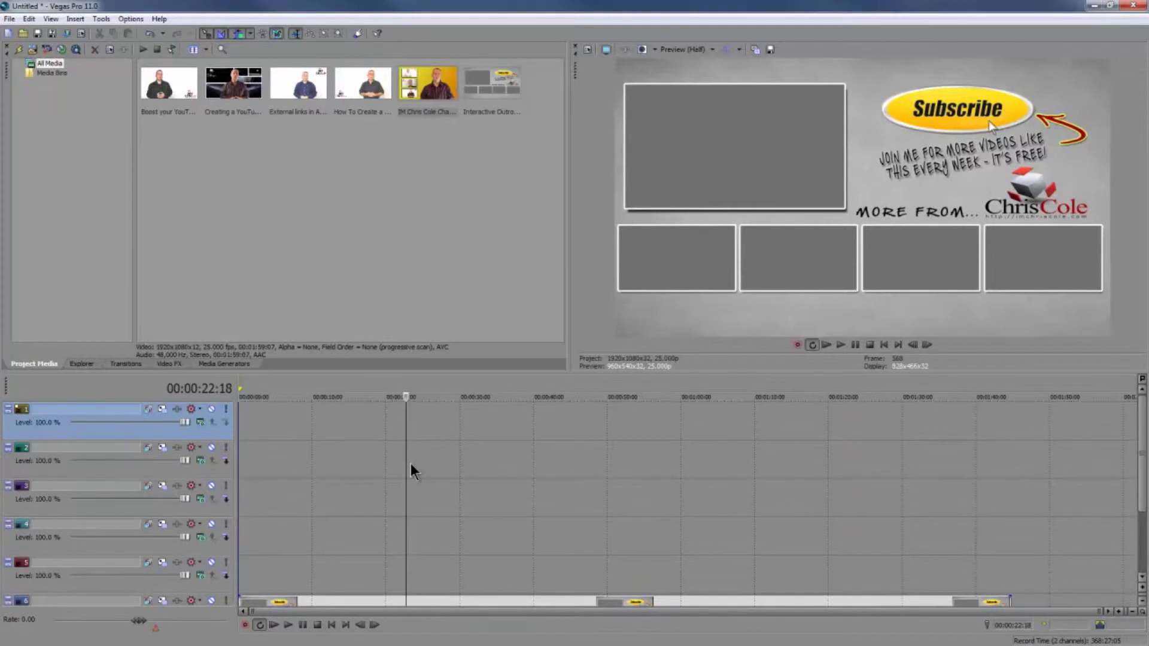
click(148, 78)
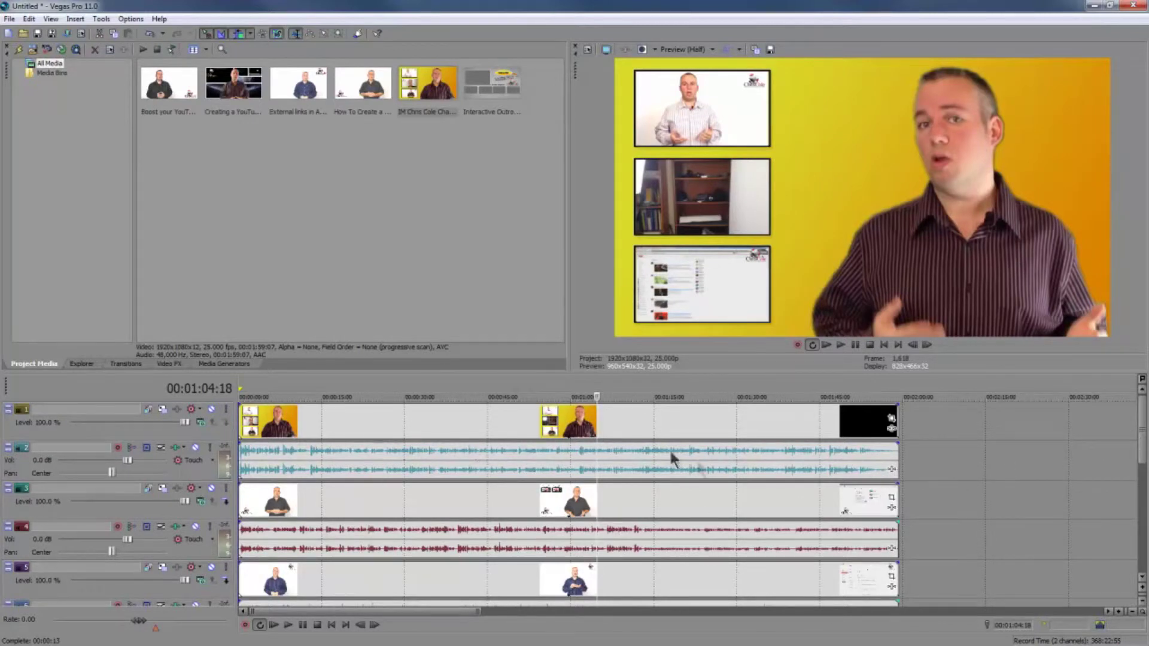
With event grouping ignored, delete the audio and audio tracks of every clip except the Boost your YouTube Views clip.
click(409, 460)
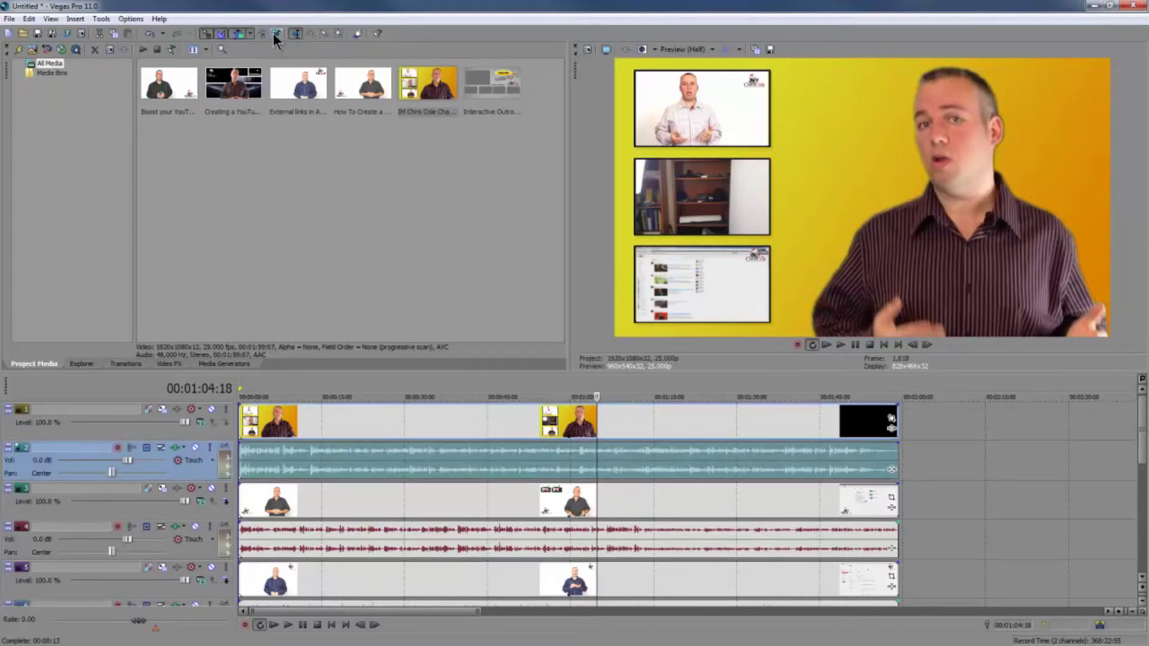
click(275, 34)
click(321, 447)
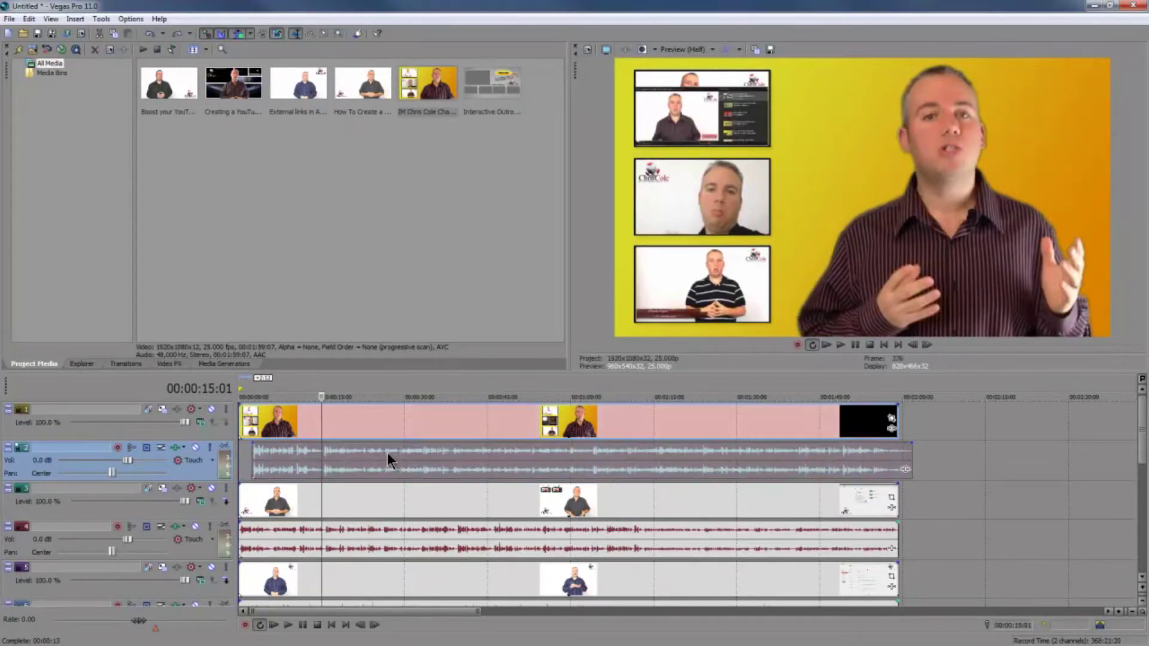
key(Delete)
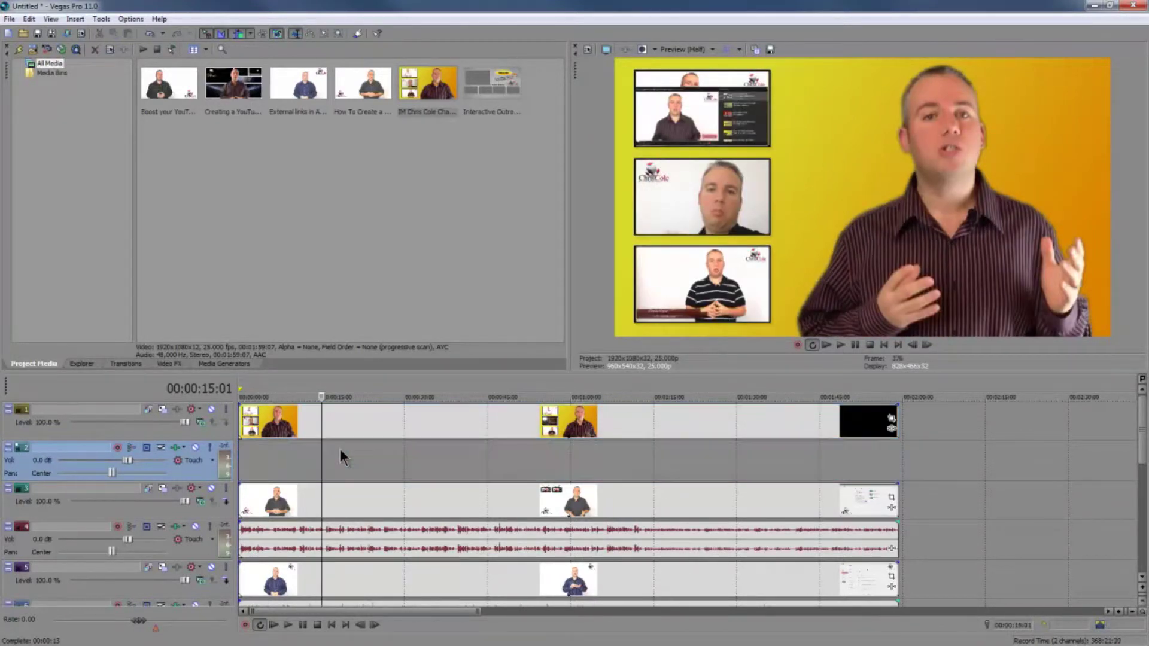
right_click(202, 473)
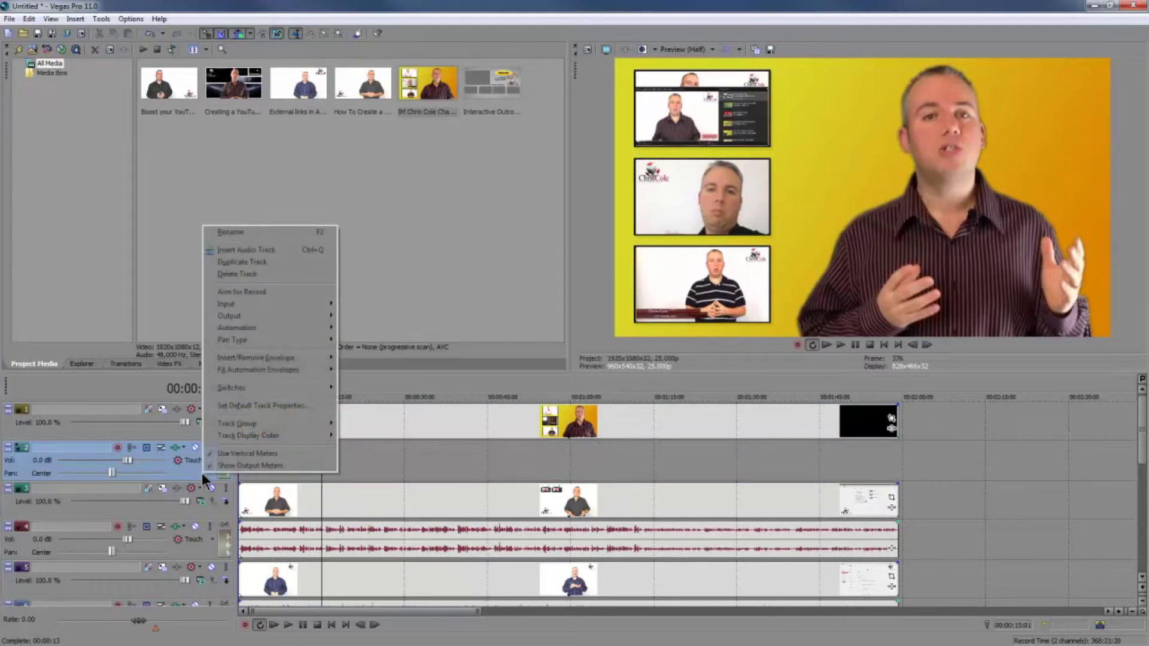
click(231, 273)
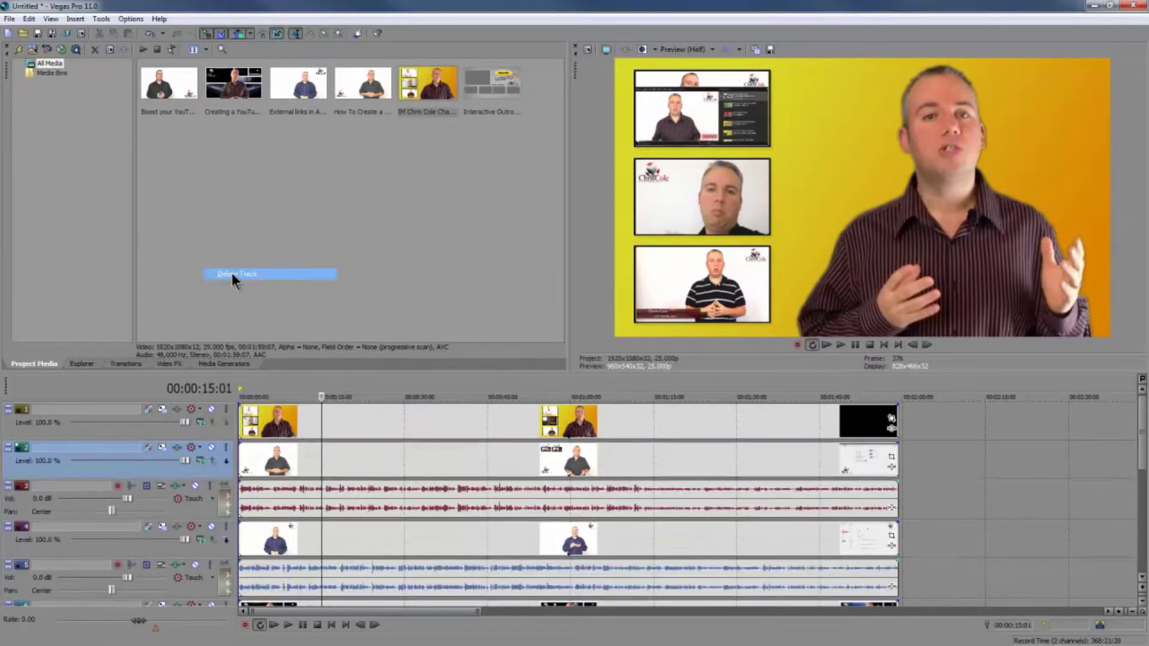
drag(419, 495, 429, 494)
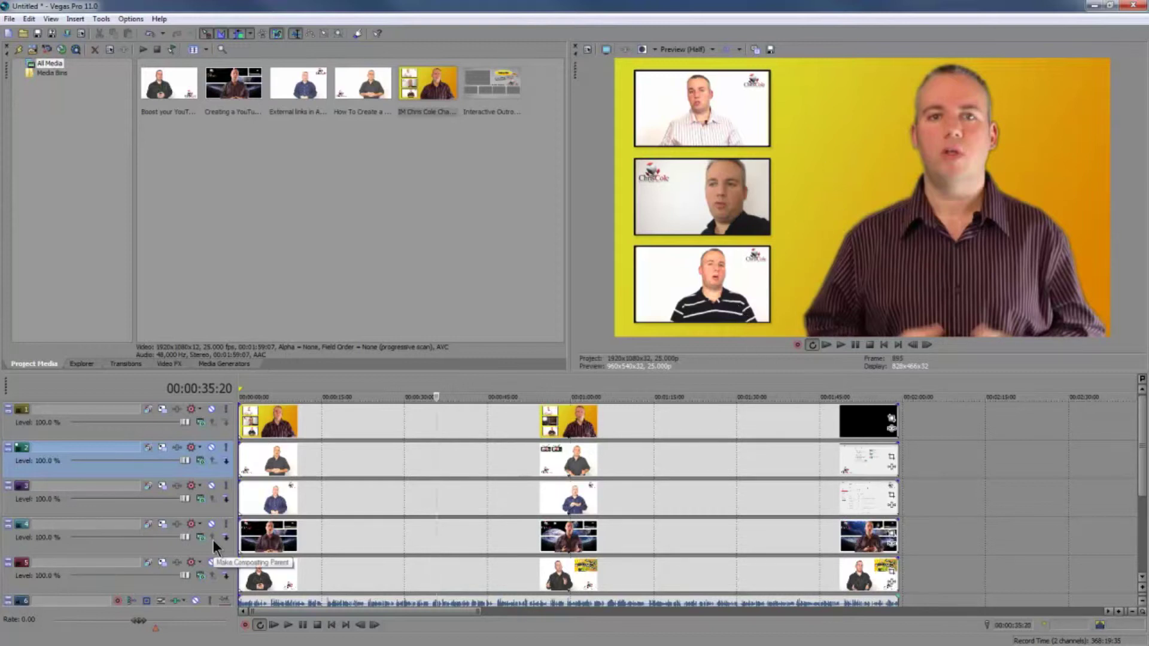
Mute all five video clip tracks so that only the outro template shows in the preview.
click(211, 409)
click(212, 447)
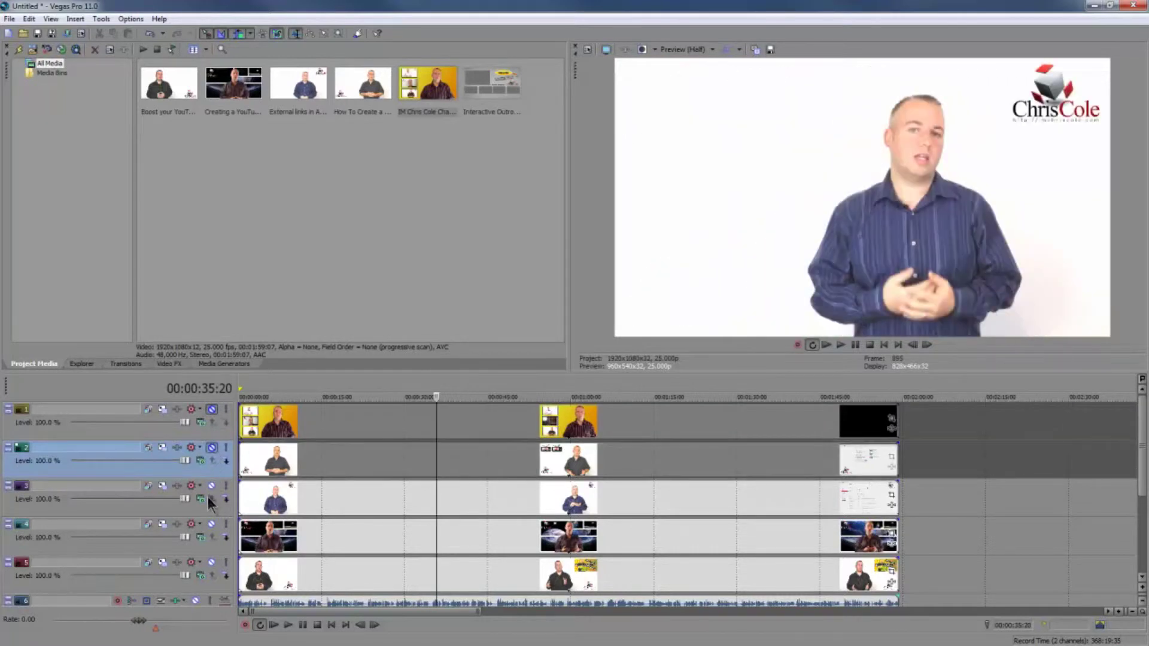
click(211, 486)
click(211, 524)
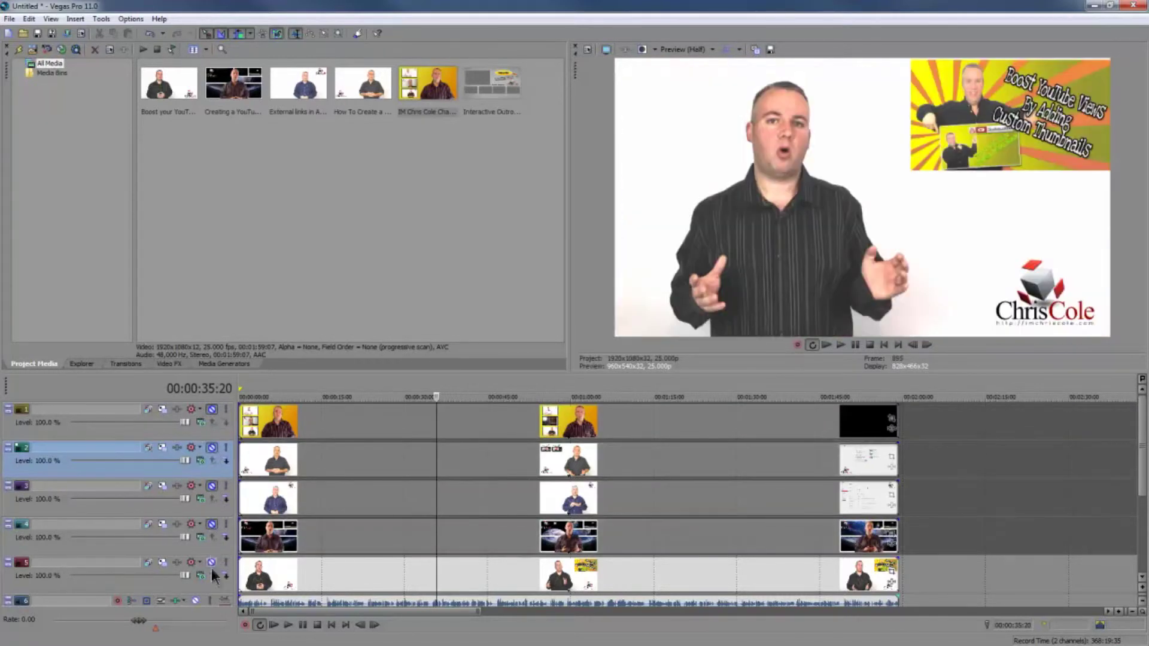
click(212, 562)
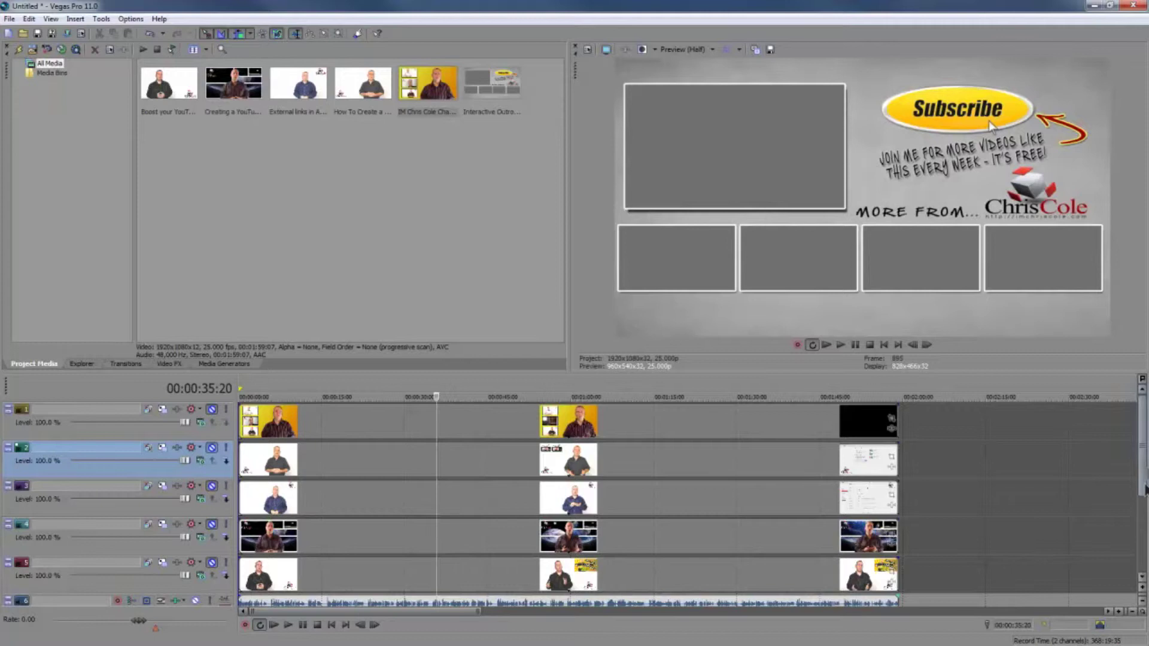
Unmute track 5 and pan/crop its clip to 4,320 x 2,430, centred at X 2,077, Y 988.5, to fill the template's large frame.
scroll(1136, 488, down, 2)
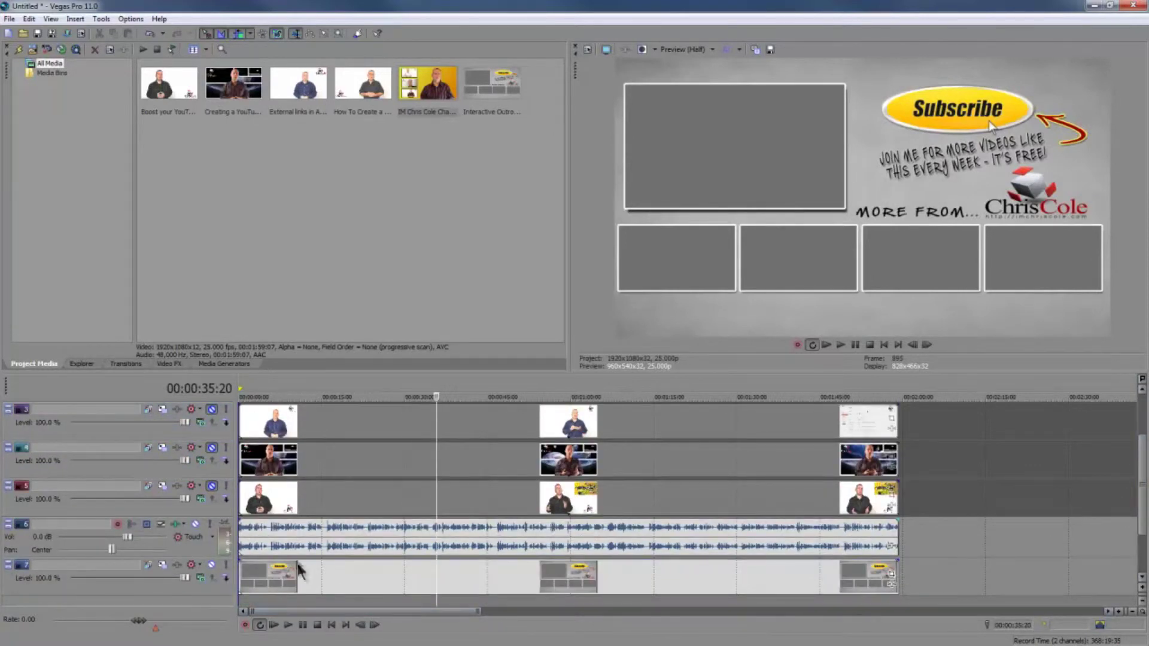
click(212, 486)
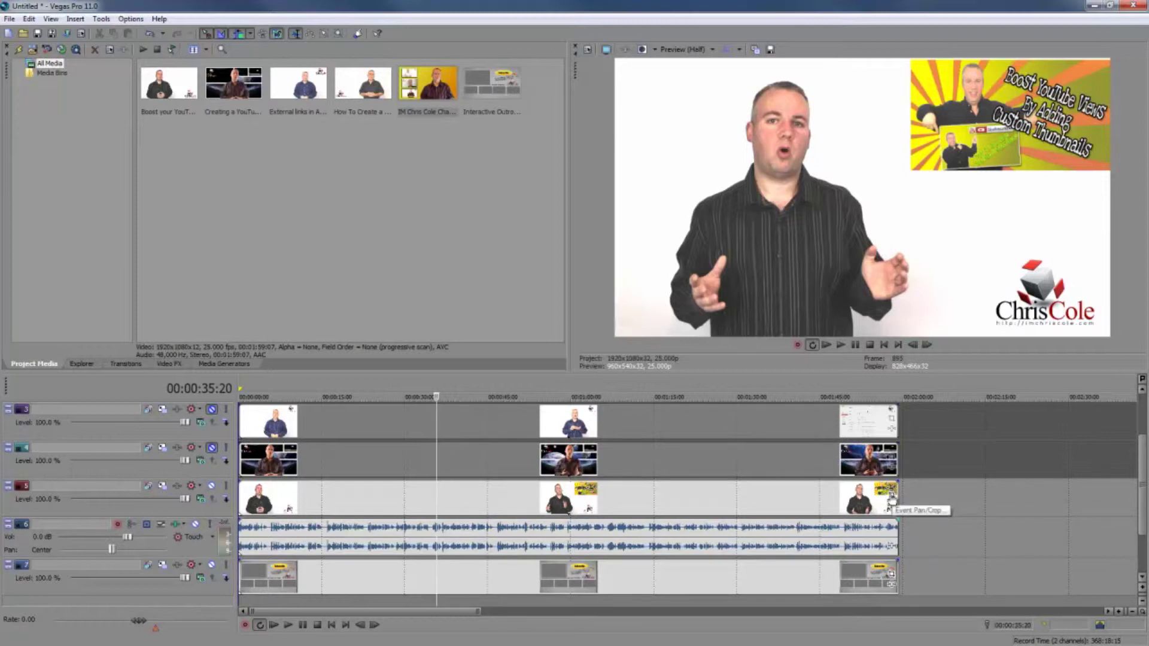
click(892, 498)
drag(658, 87, 487, 215)
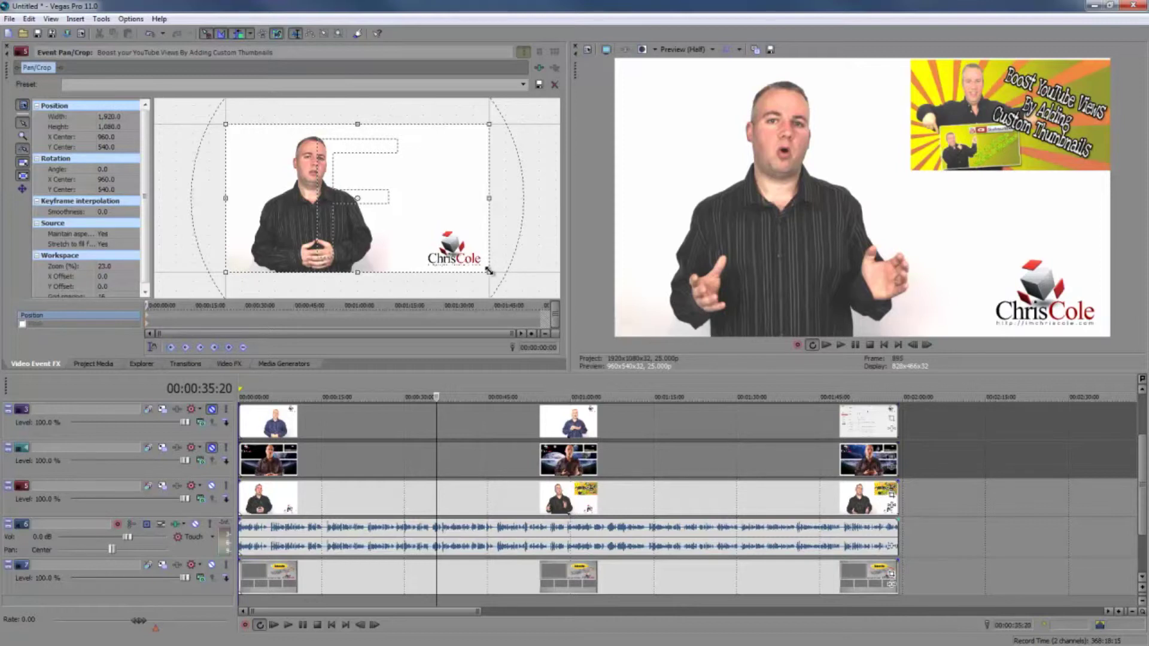
drag(489, 271, 707, 351)
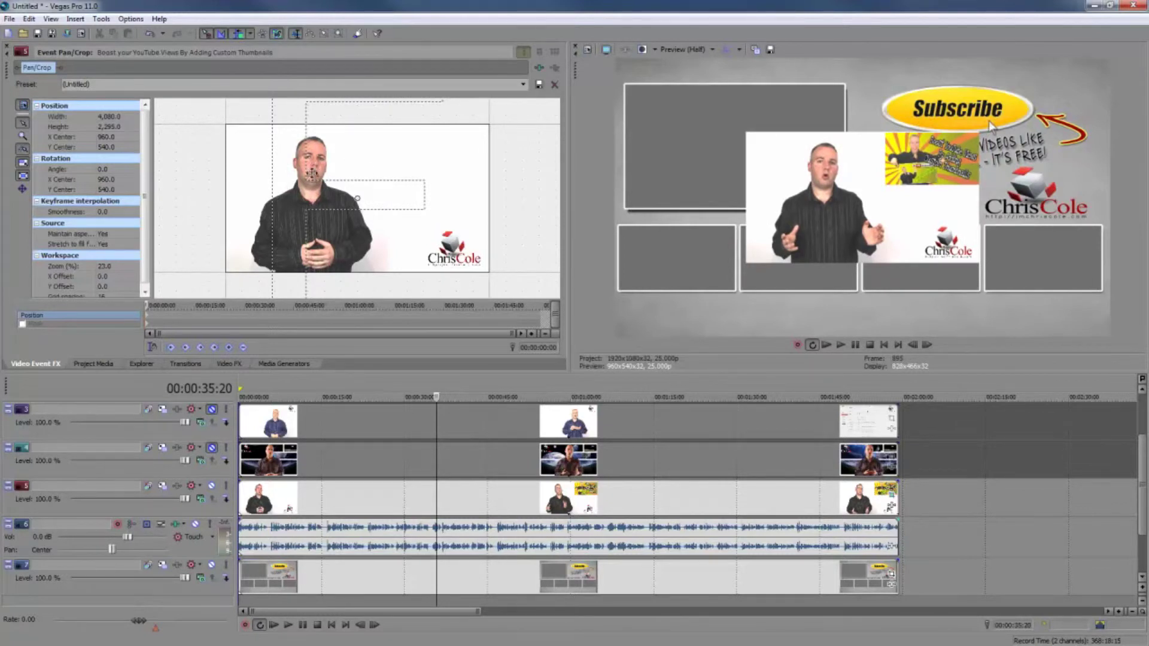
drag(351, 146, 379, 266)
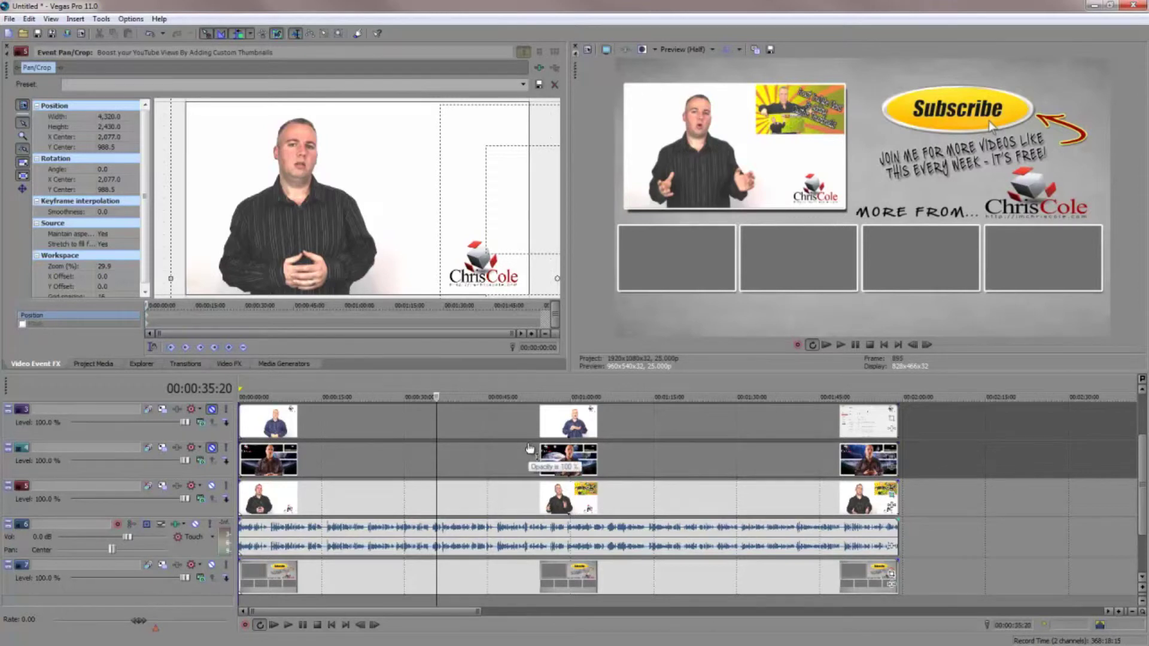
Unmute track 4 and pan/crop the Creating a YouTube Channel Trailer clip to 7,440 x 4,185, moving it towards the first small frame.
click(212, 448)
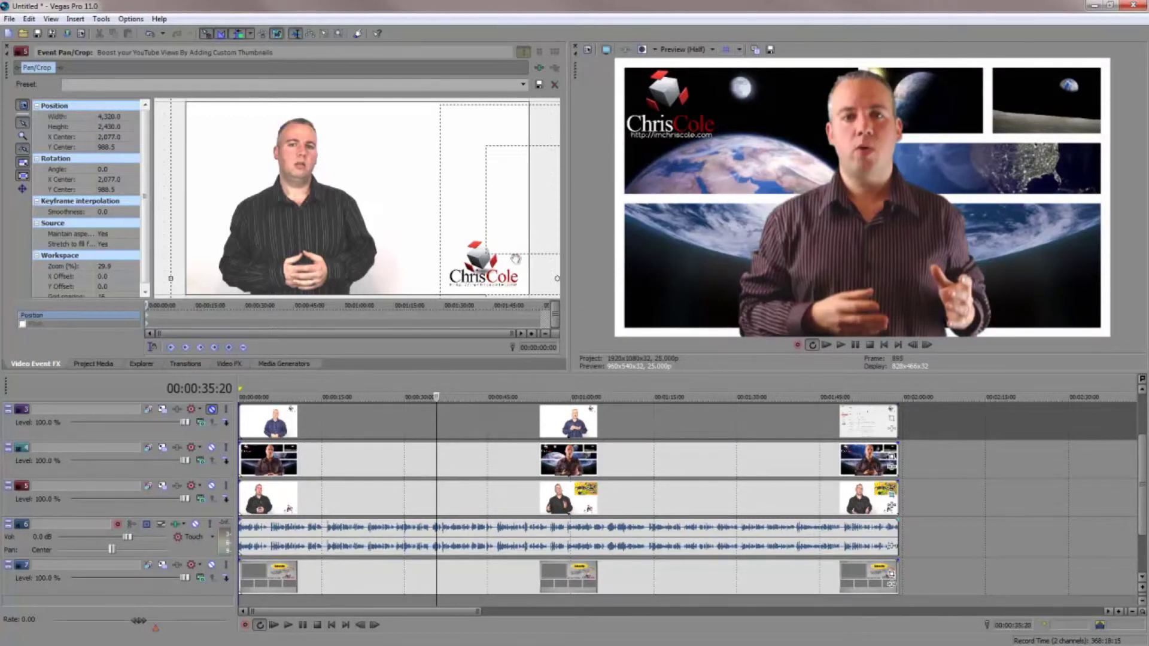
click(892, 458)
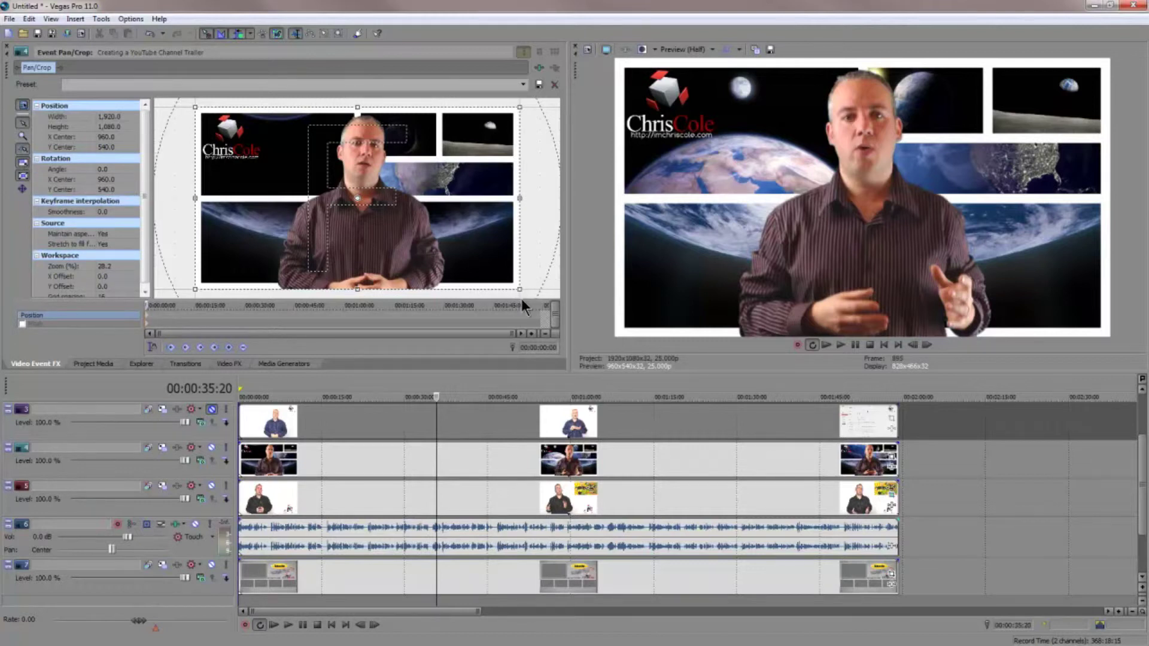
drag(520, 288, 990, 125)
drag(875, 412, 1146, 547)
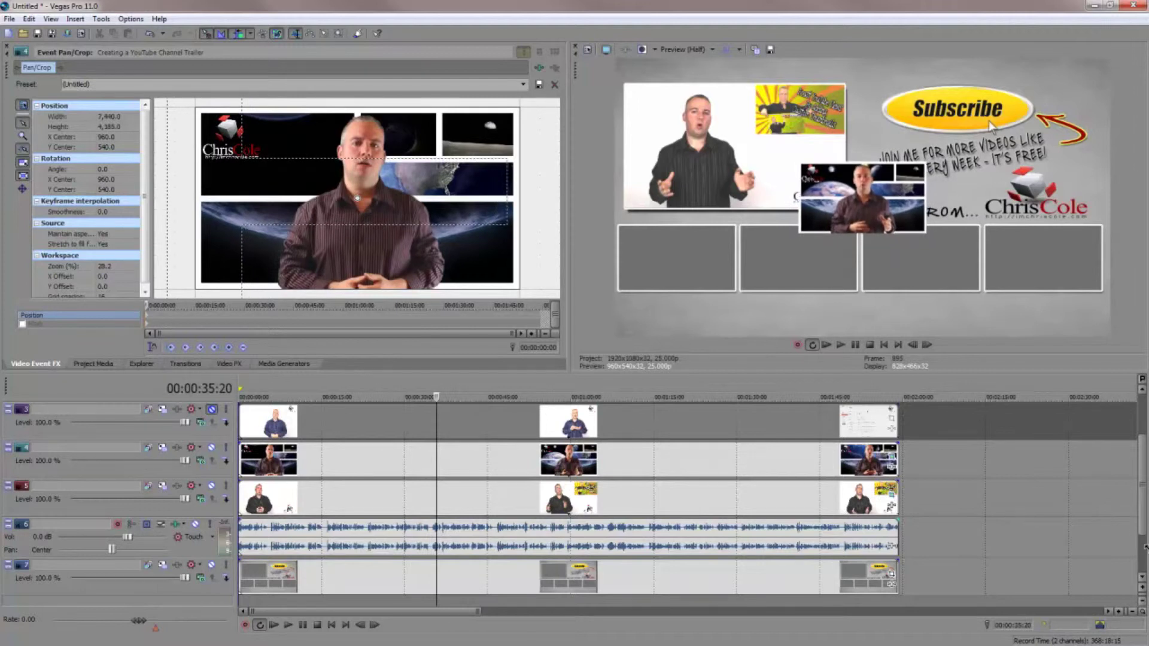
drag(343, 207, 567, 138)
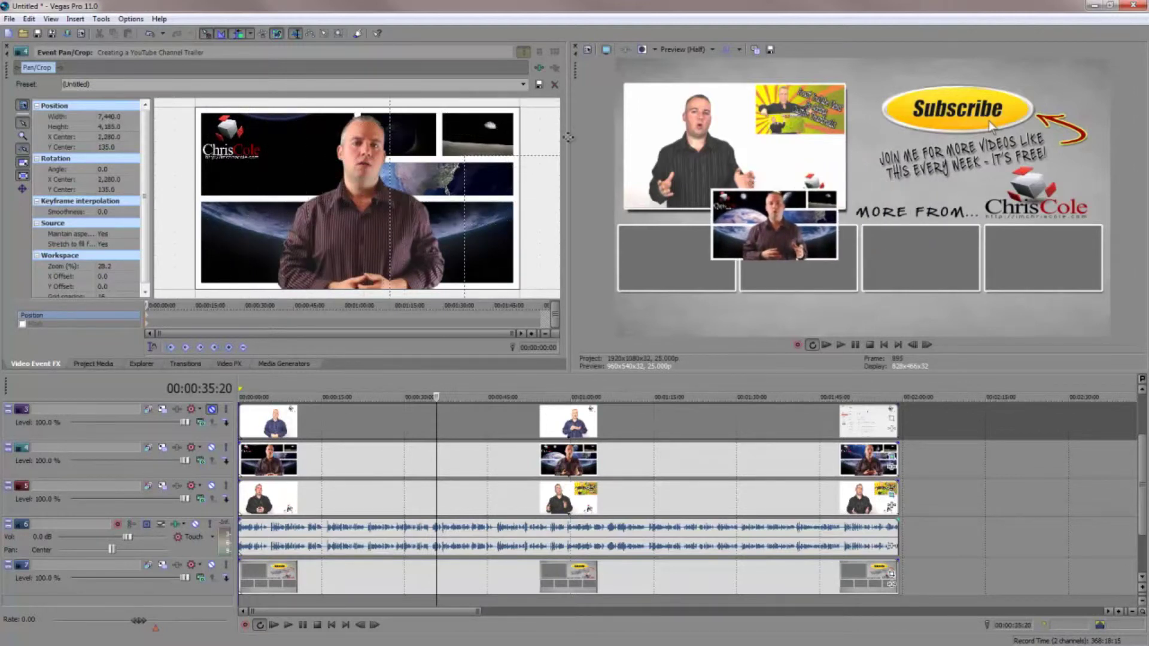
drag(314, 204, 488, 170)
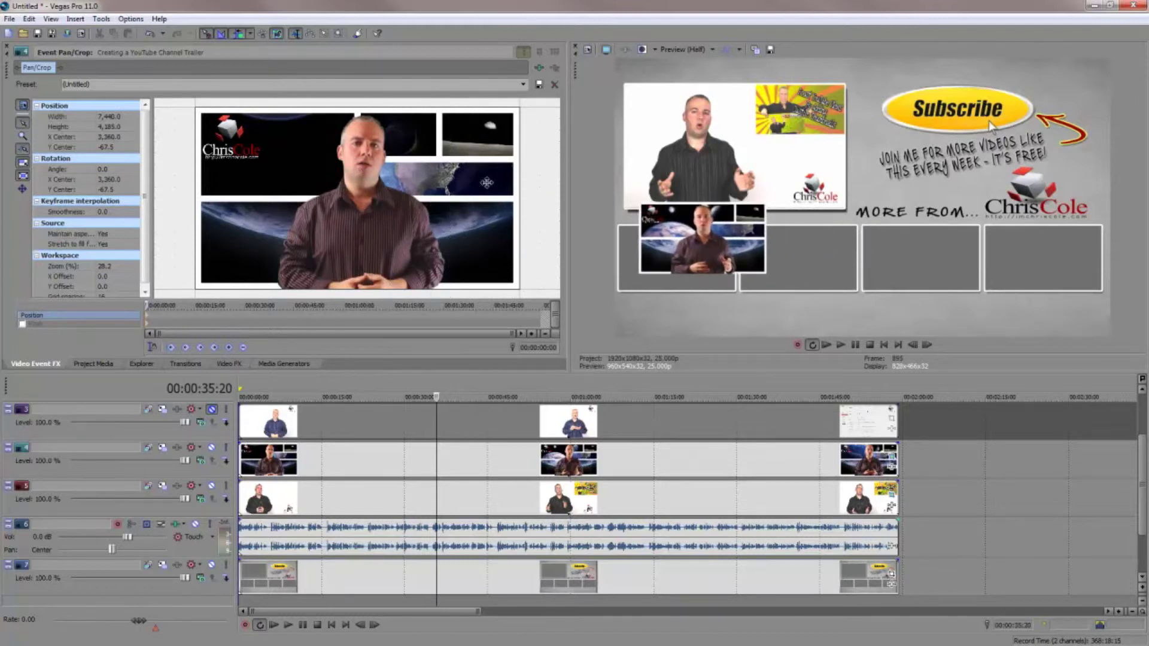
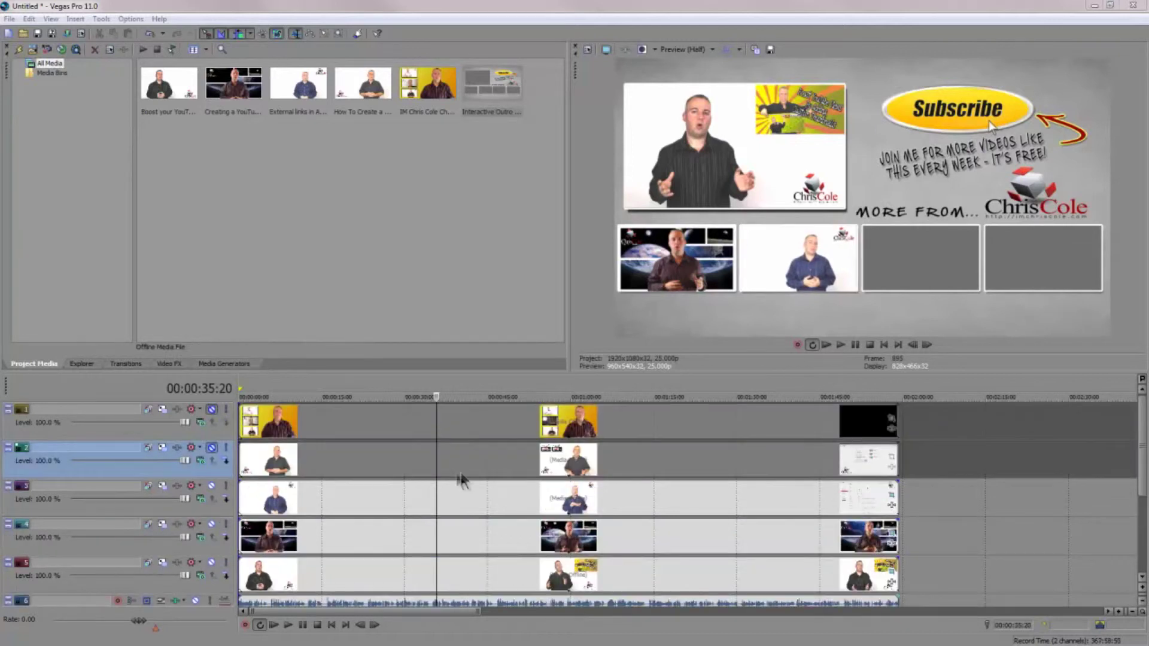
Unmute video tracks 2 and 1 to show their clips in the third and fourth small frames, toggling track 1 to compare.
click(212, 448)
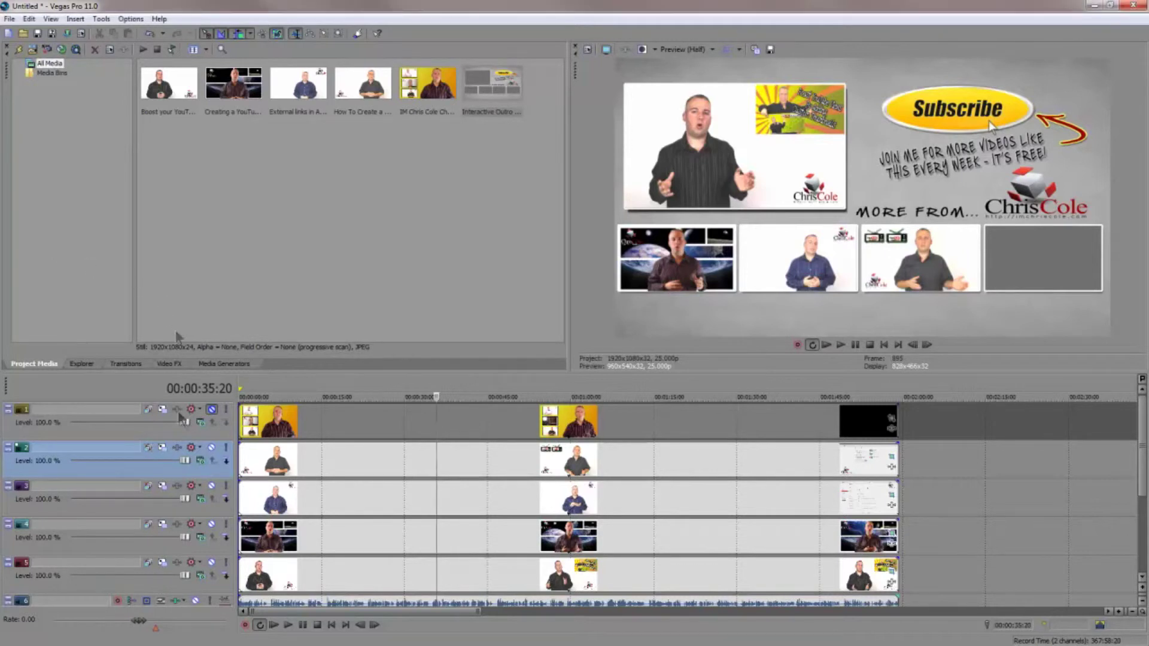
click(212, 409)
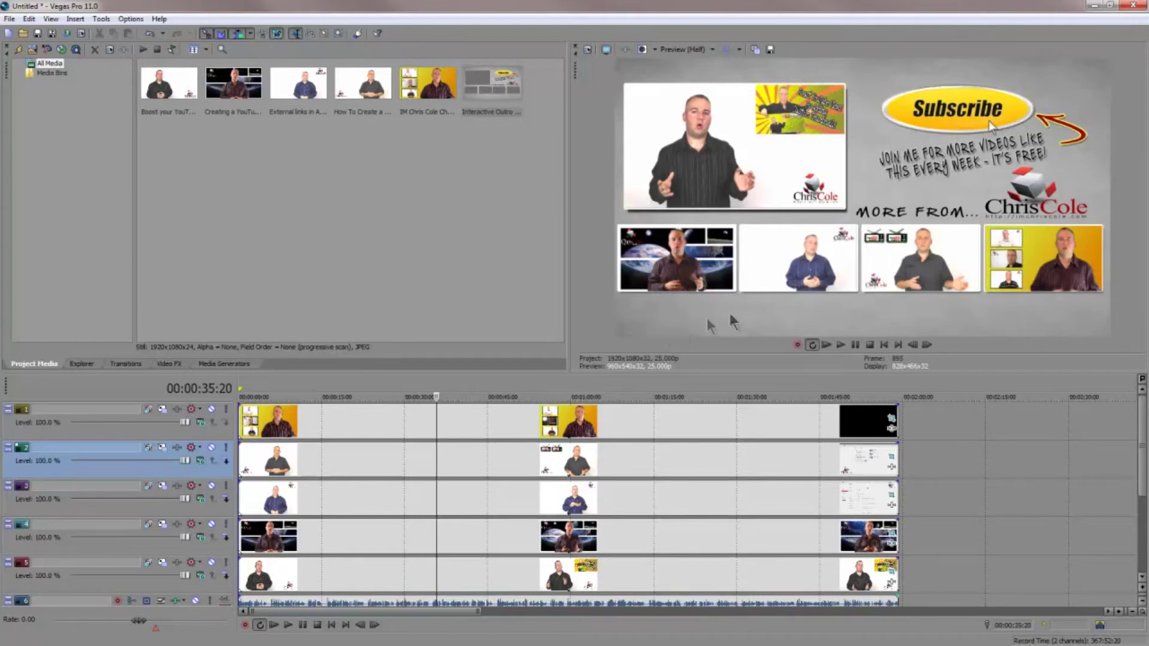
click(211, 409)
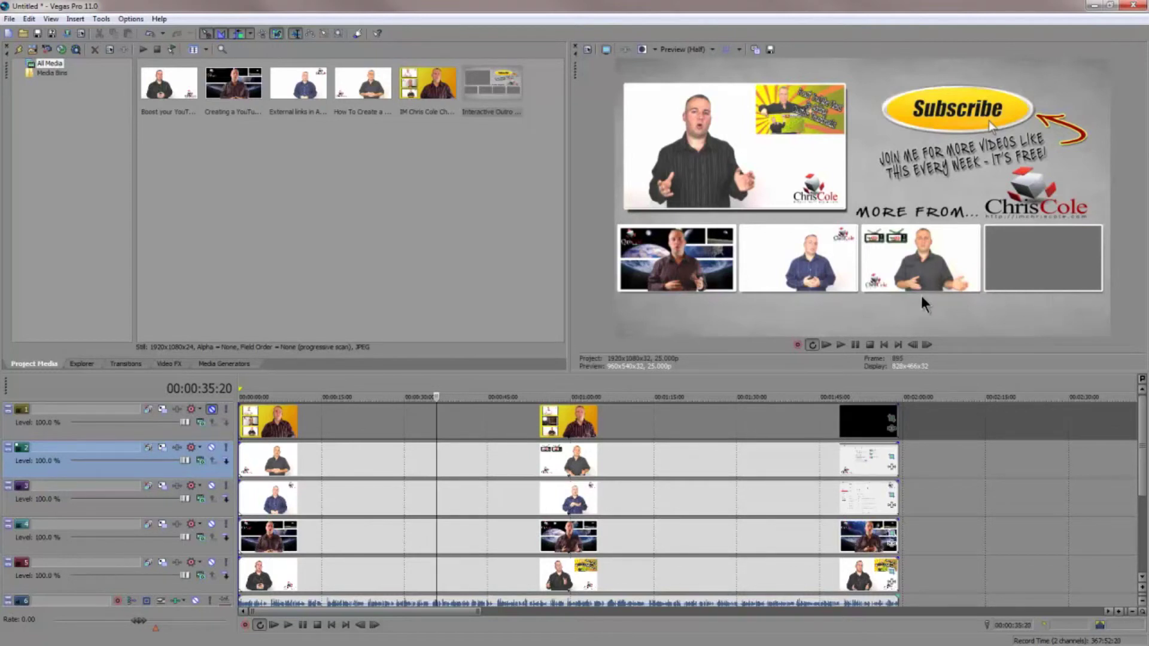
click(212, 410)
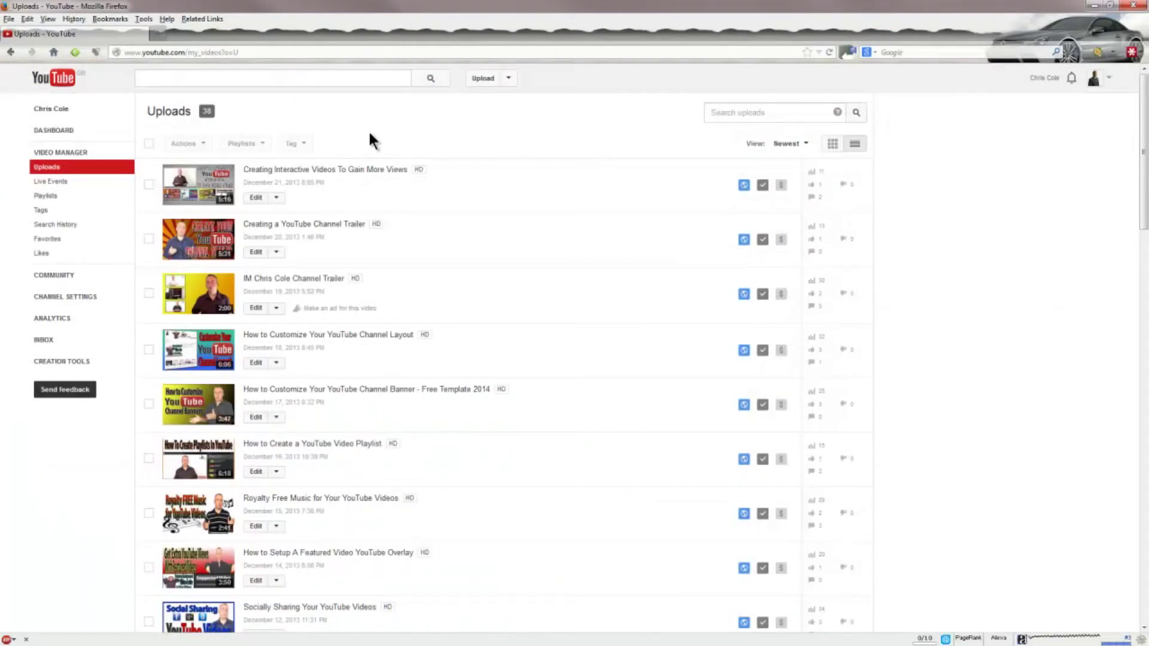
Open the annotations editor for the uploaded video Creating Interactive Videos To Gain More Views.
click(276, 200)
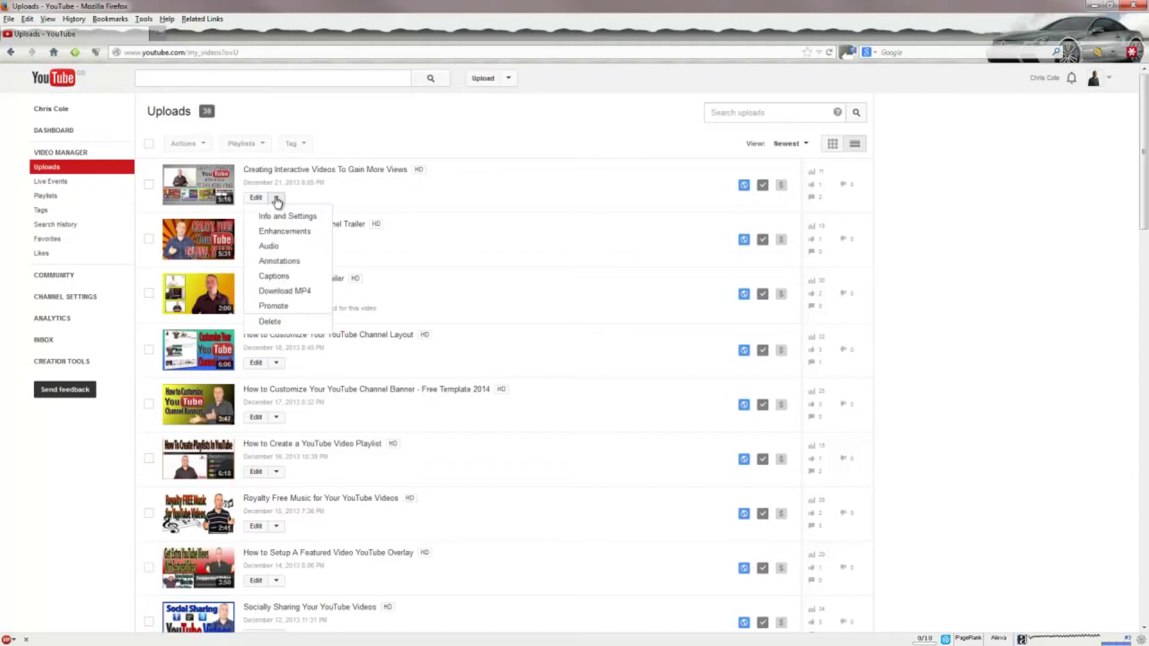
click(289, 261)
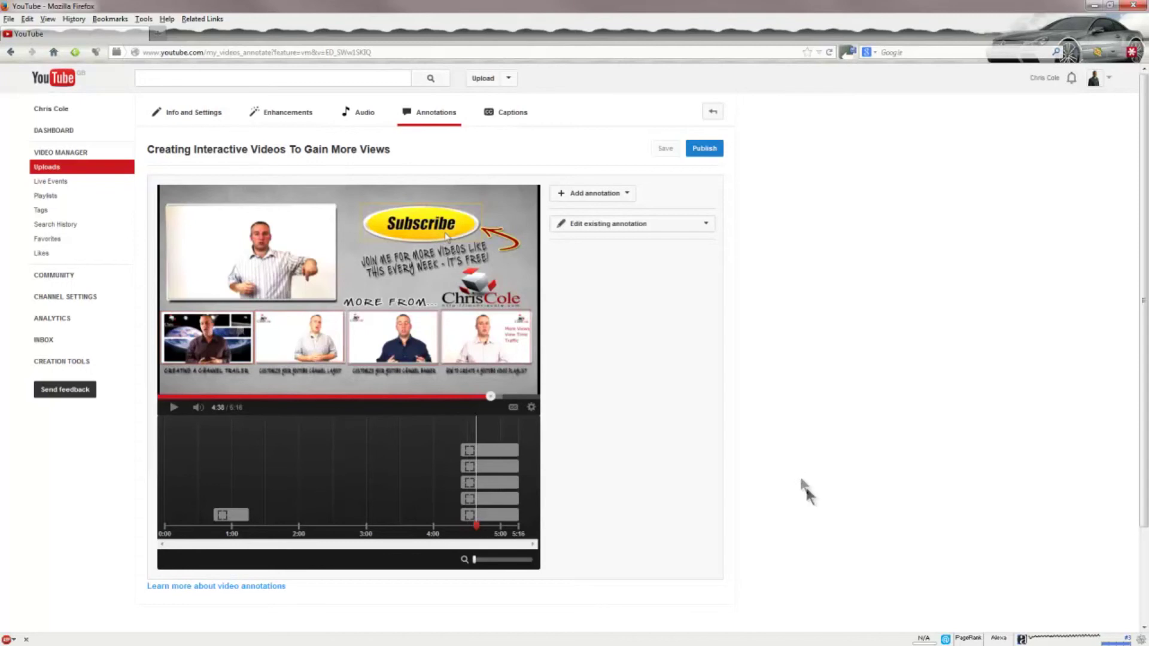
Add a Spotlight annotation starting at 0:04:38.0, fit it over the outro's first small frame and enable its Video link.
click(610, 195)
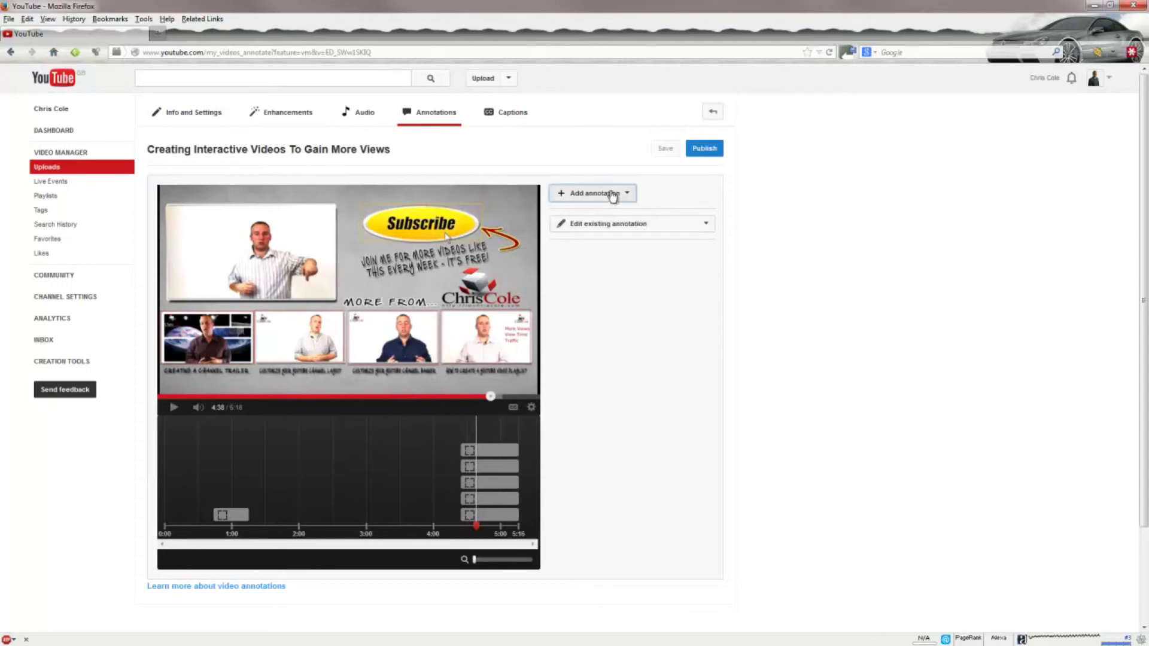
click(596, 246)
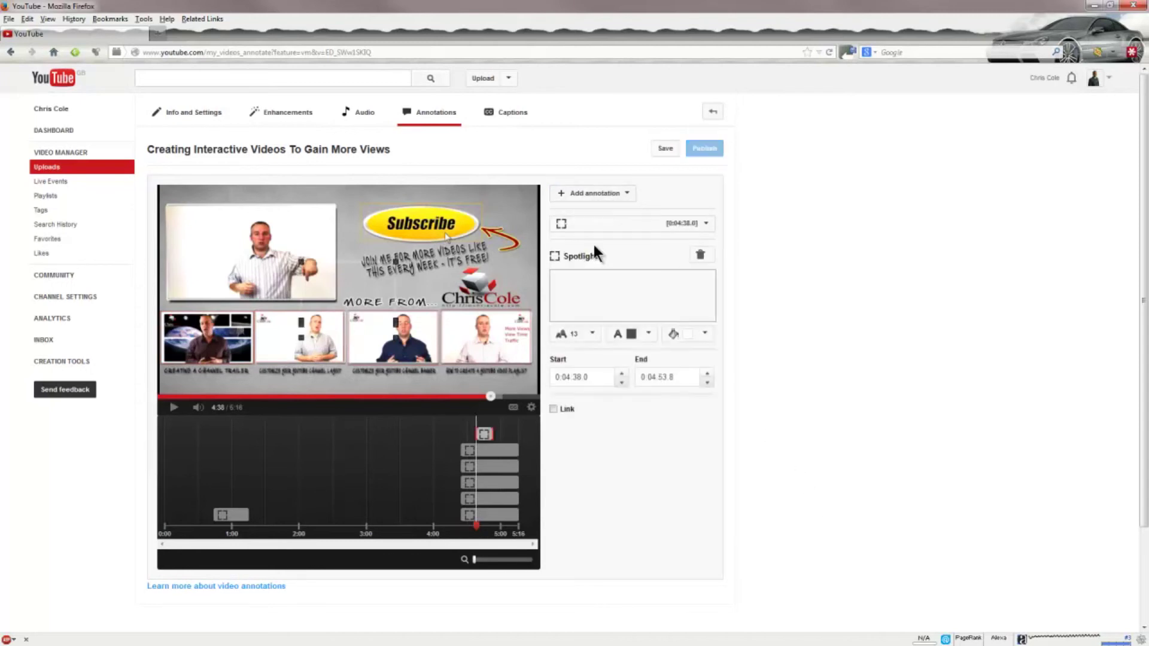
drag(341, 277, 197, 335)
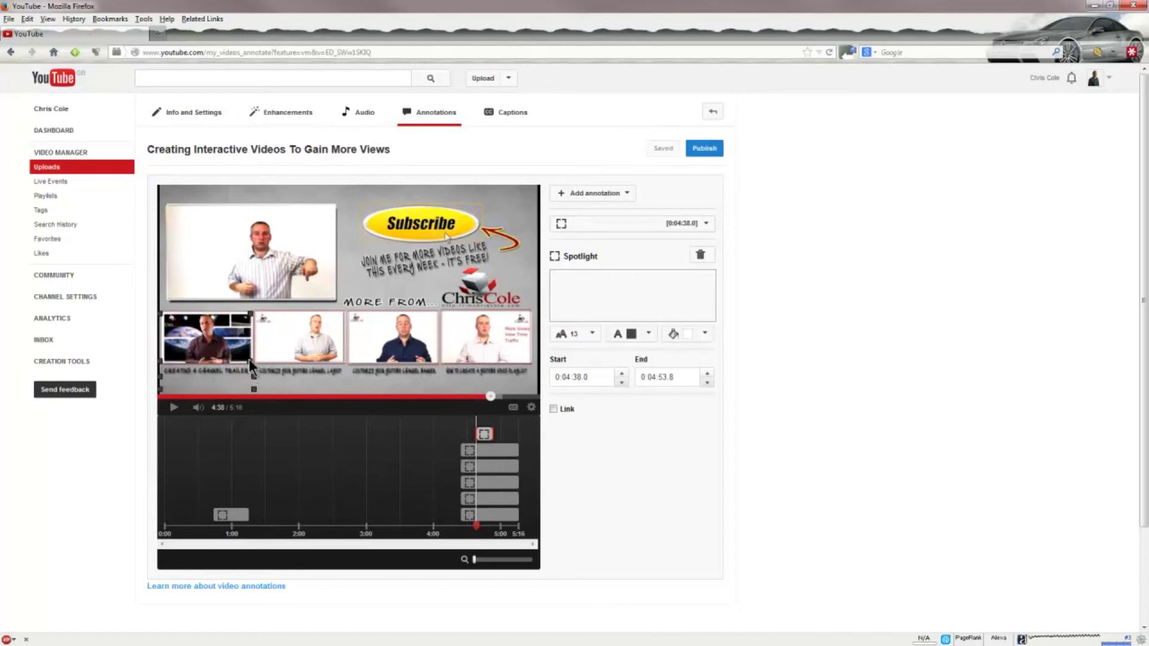
drag(250, 359, 252, 362)
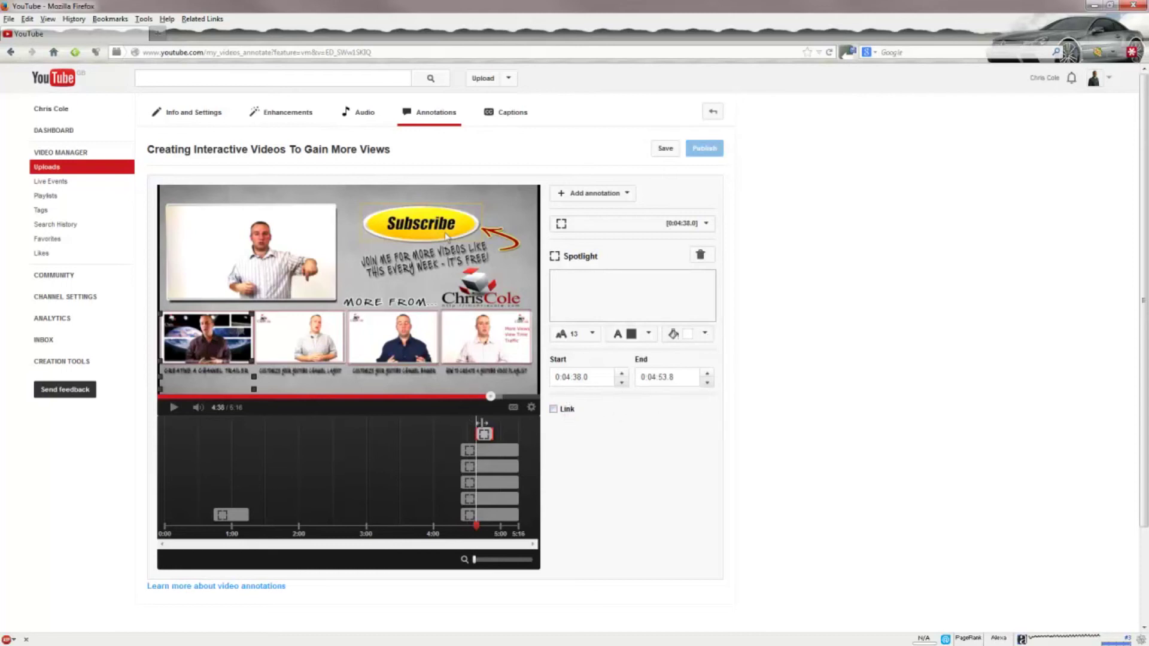
click(553, 409)
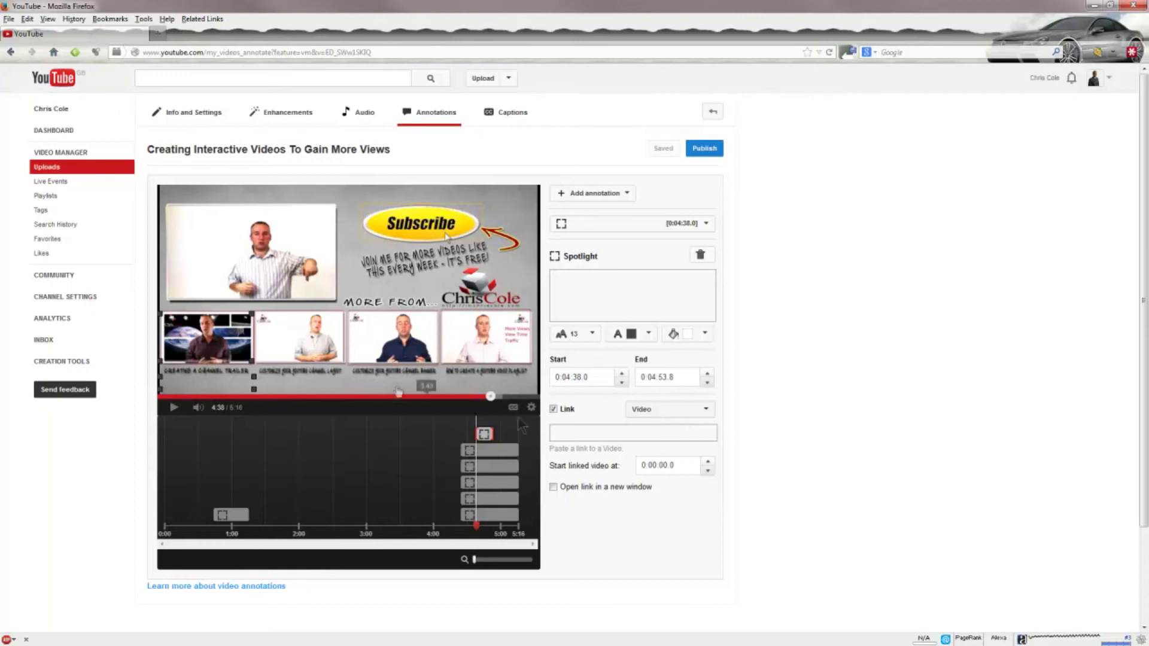
Select the existing spotlight annotation over the fourth small frame and highlight its video link address for inspection.
click(463, 336)
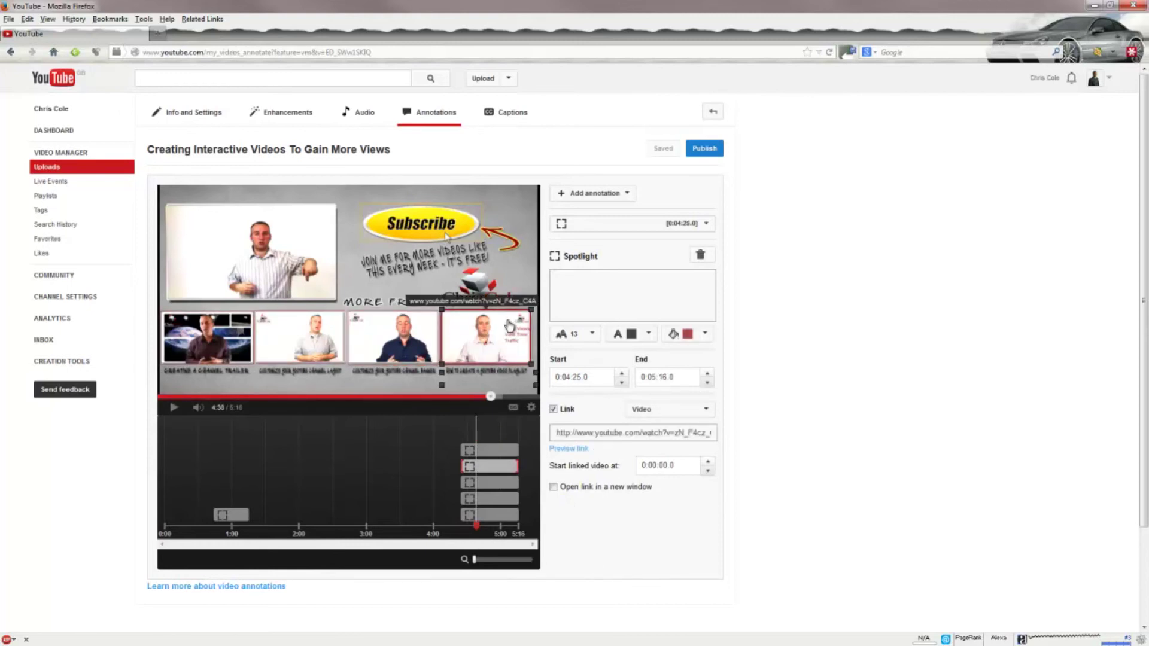
drag(599, 433, 757, 432)
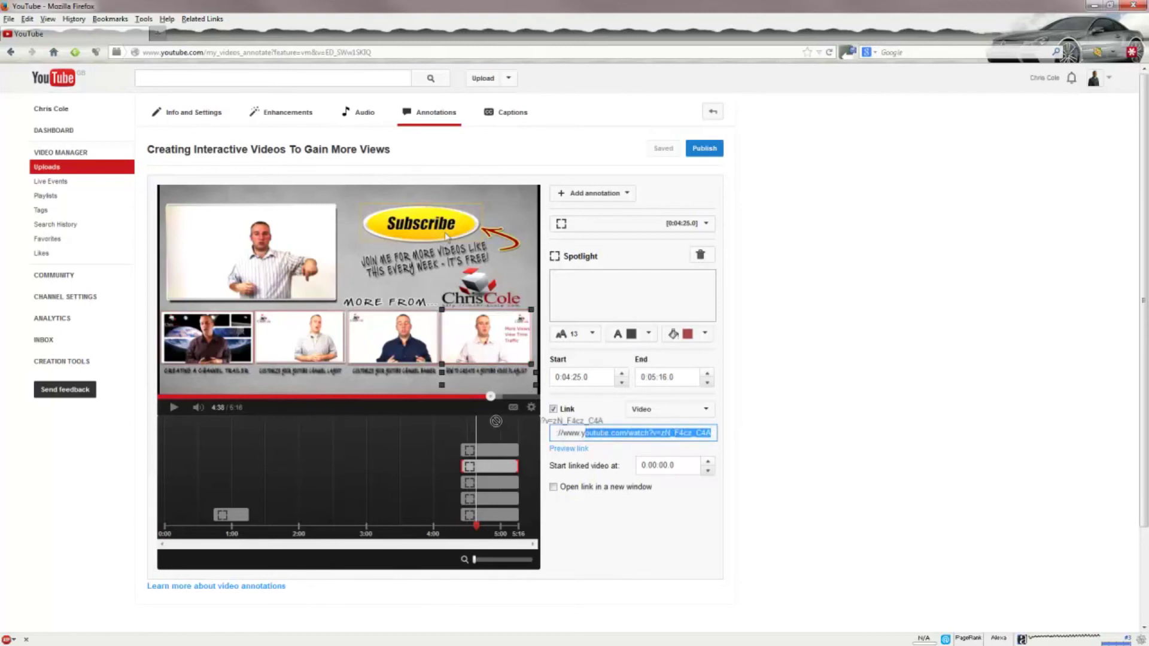